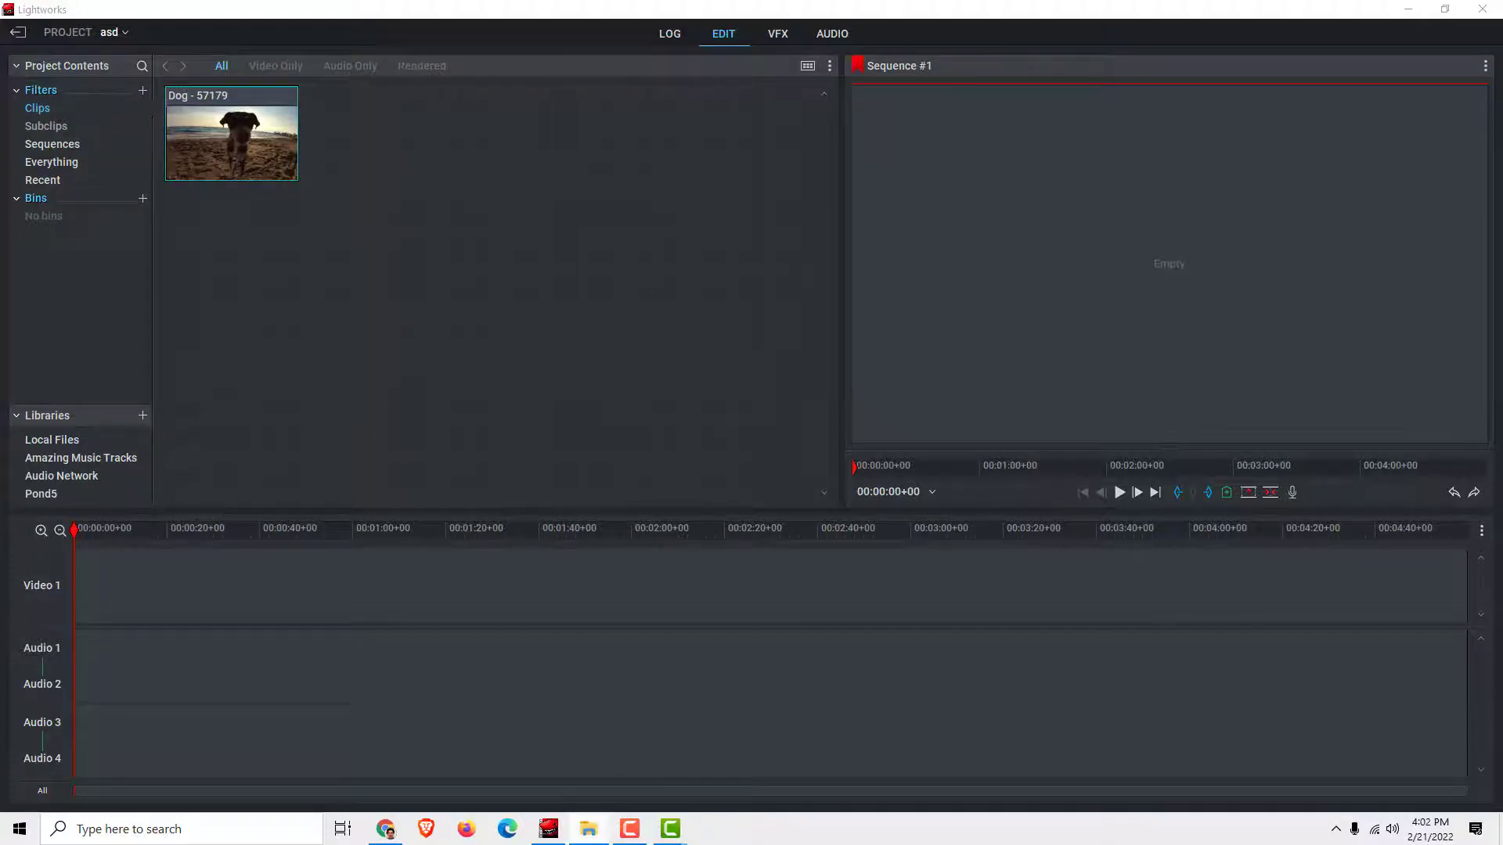
Drag image.png from the Pictures folder into the Project Contents bin beside the Dog clip
left_click(589, 829)
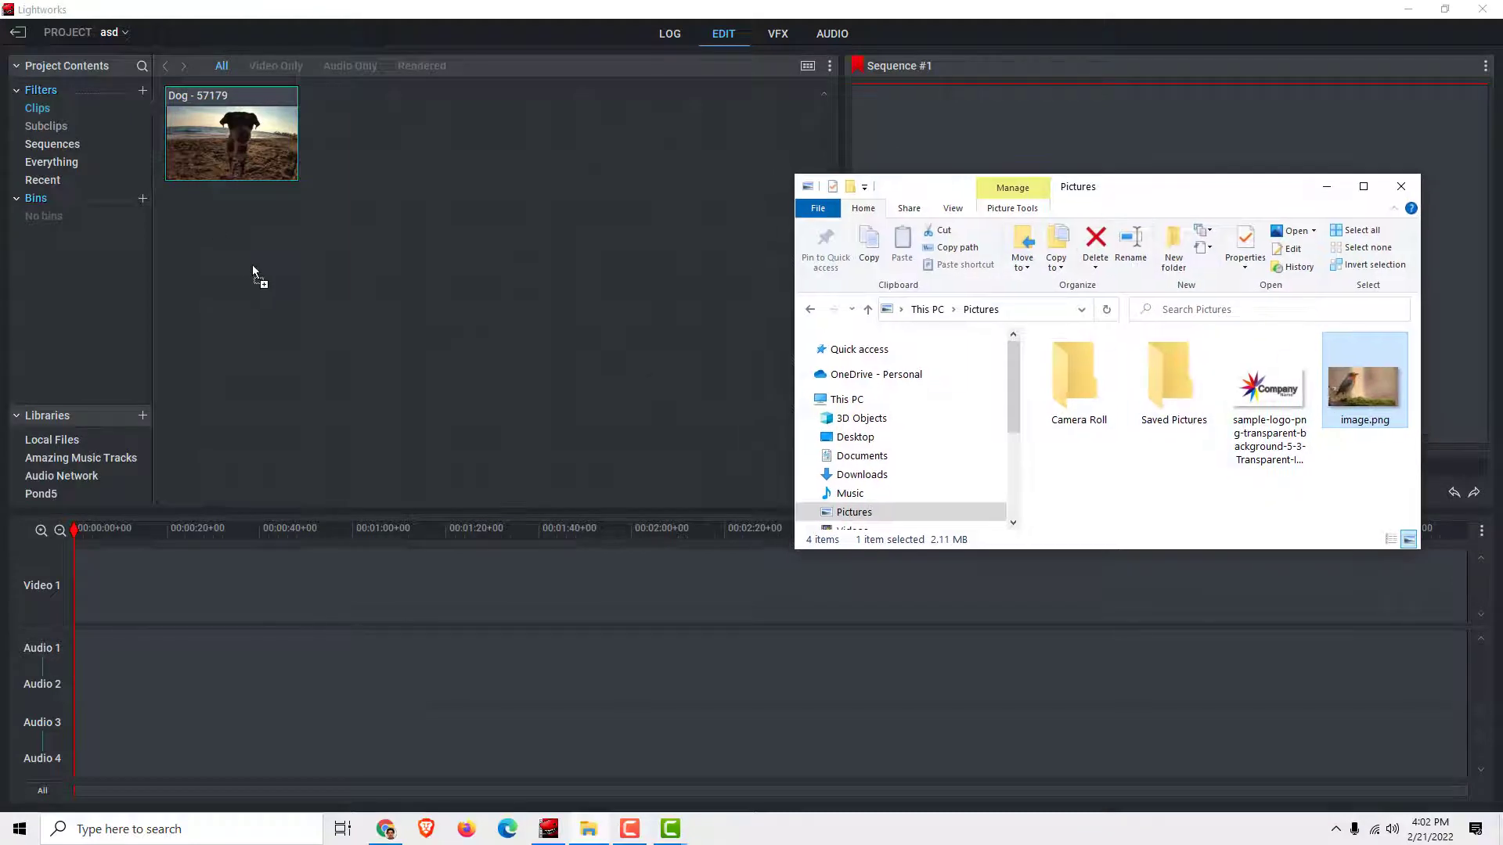
left_click_drag(253, 272, 318, 286)
left_click(1364, 187)
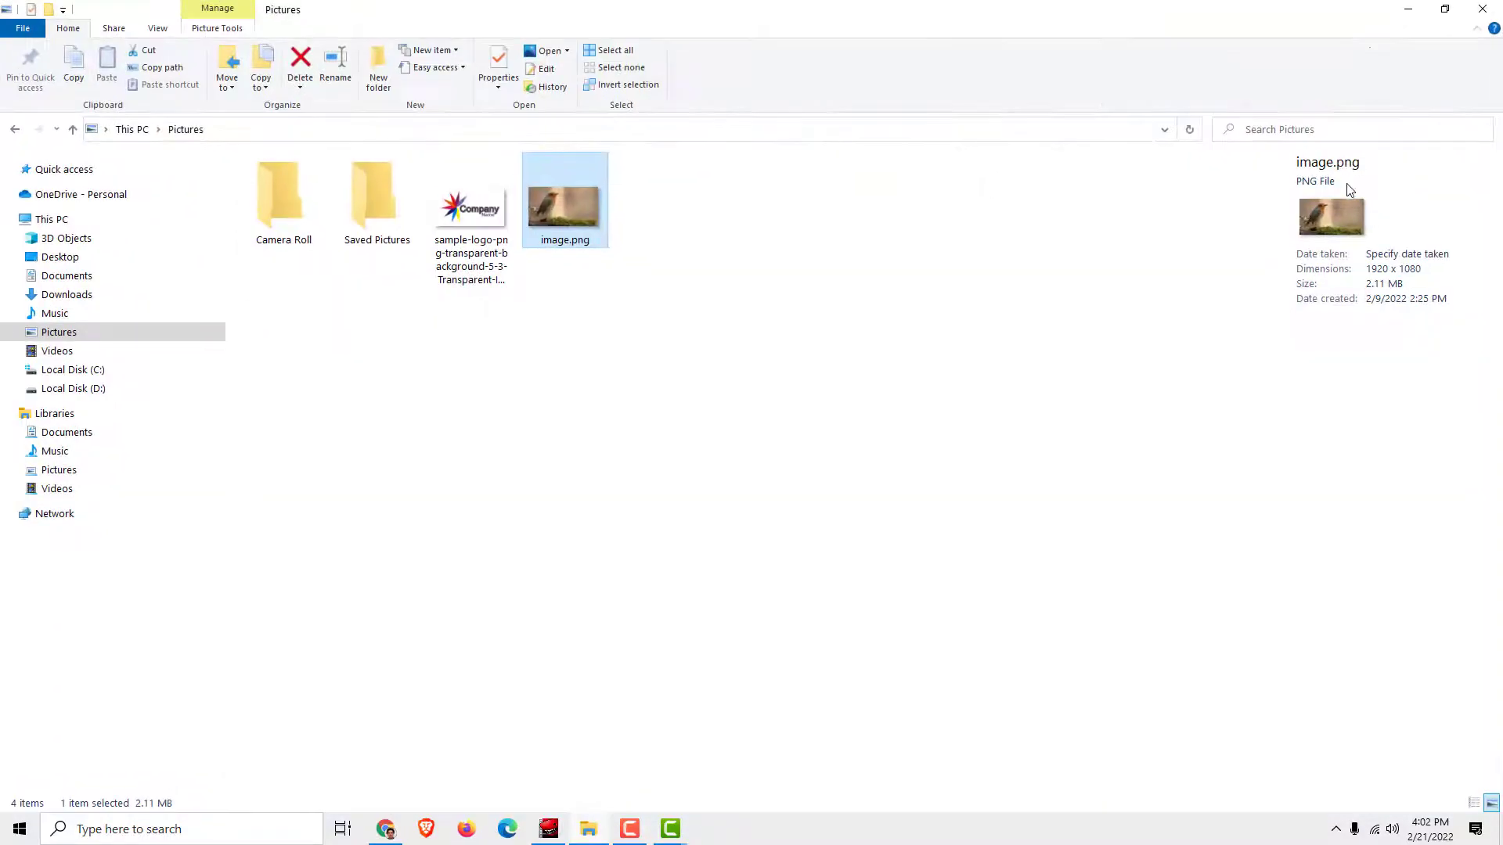
left_click(1407, 8)
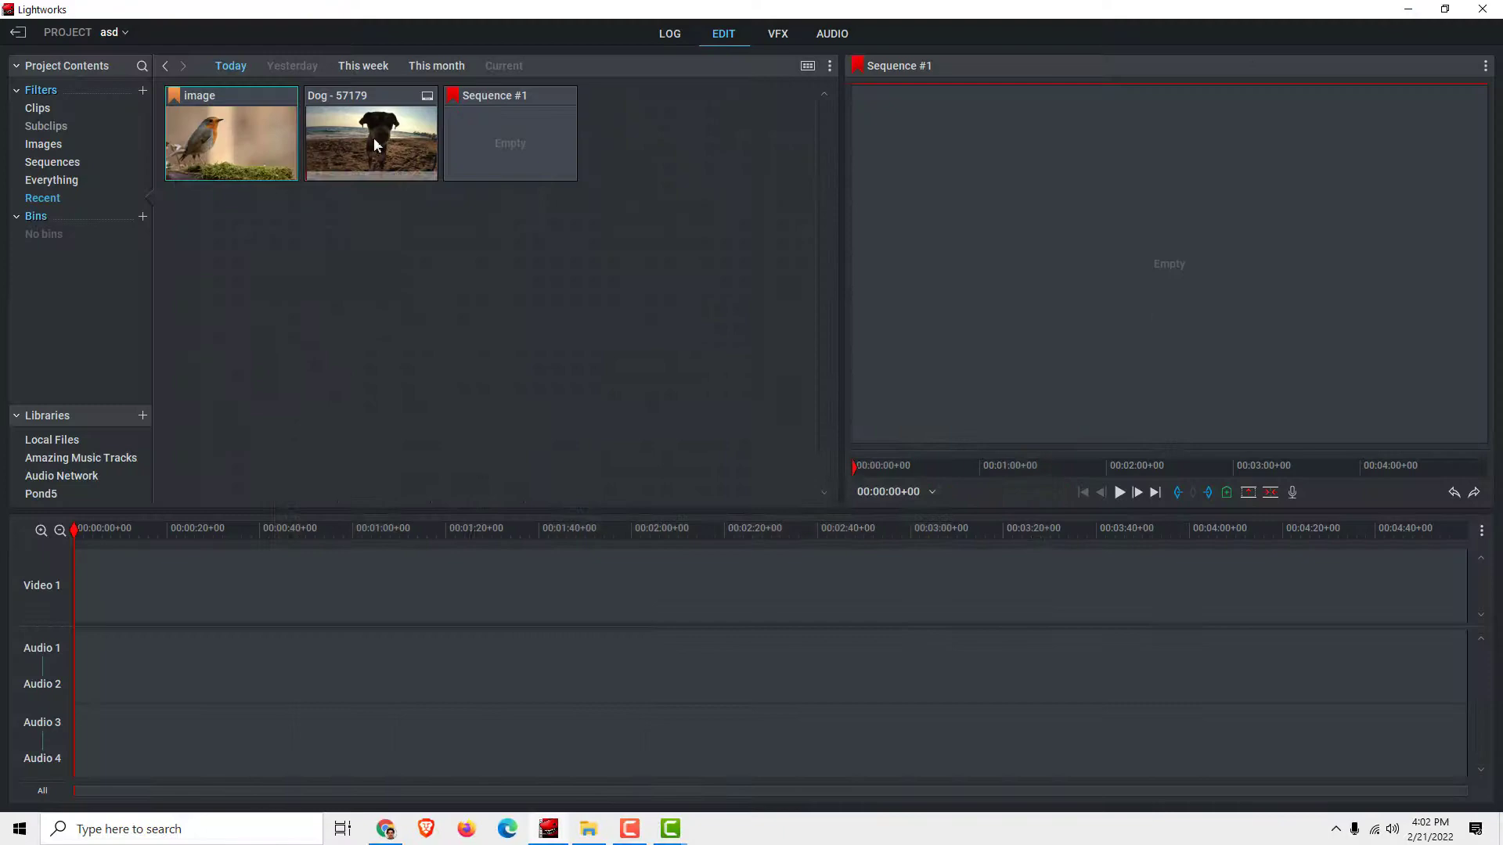
Place the Dog clip on the timeline and add a second video track
mouse_move(374, 138)
left_mouse_down()
mouse_move(178, 664)
mouse_move(86, 580)
left_mouse_up()
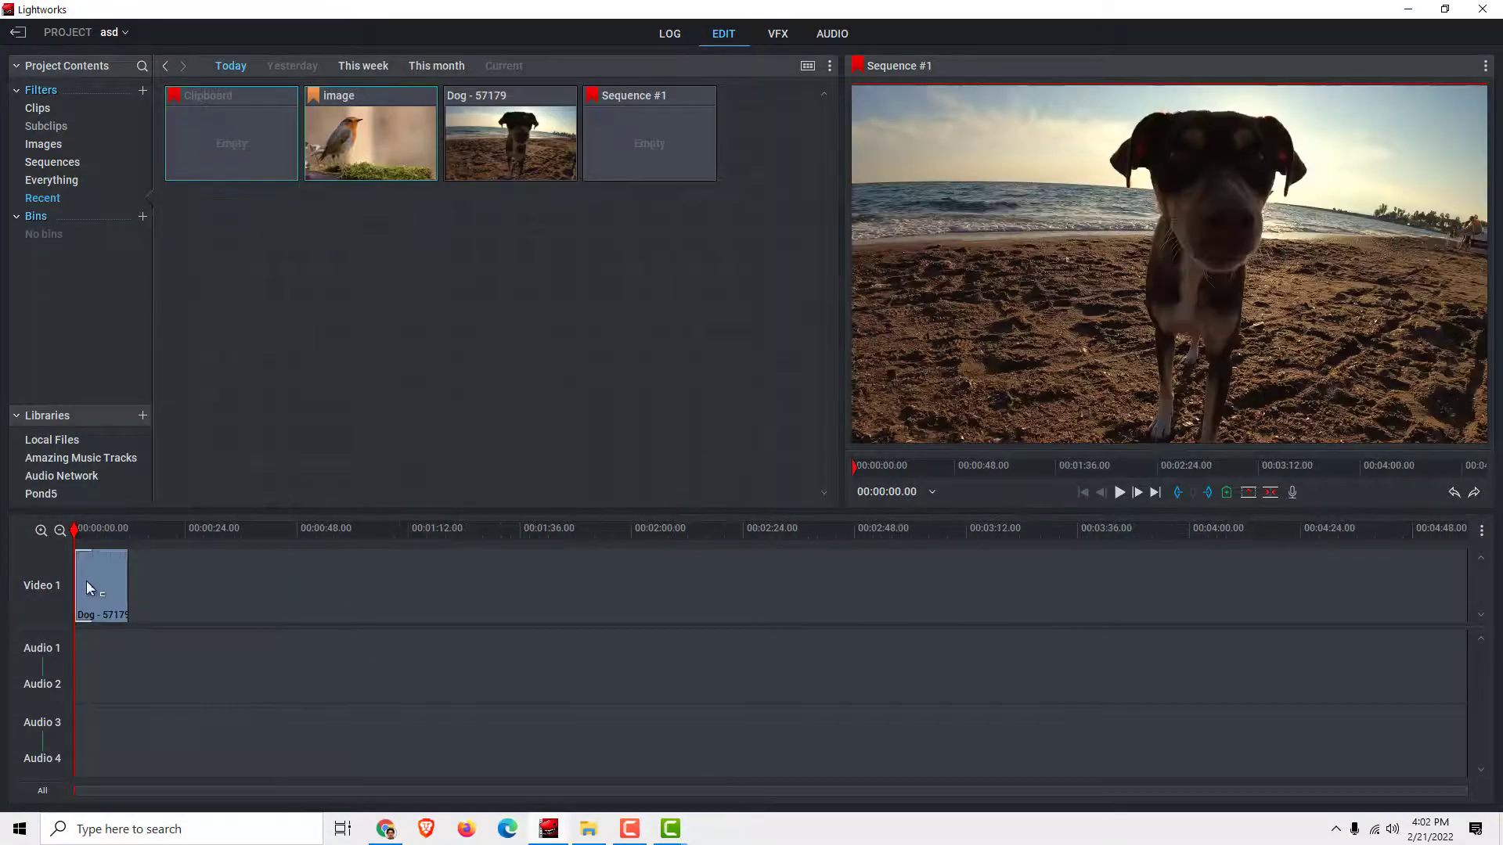
right_click(44, 593)
mouse_move(78, 640)
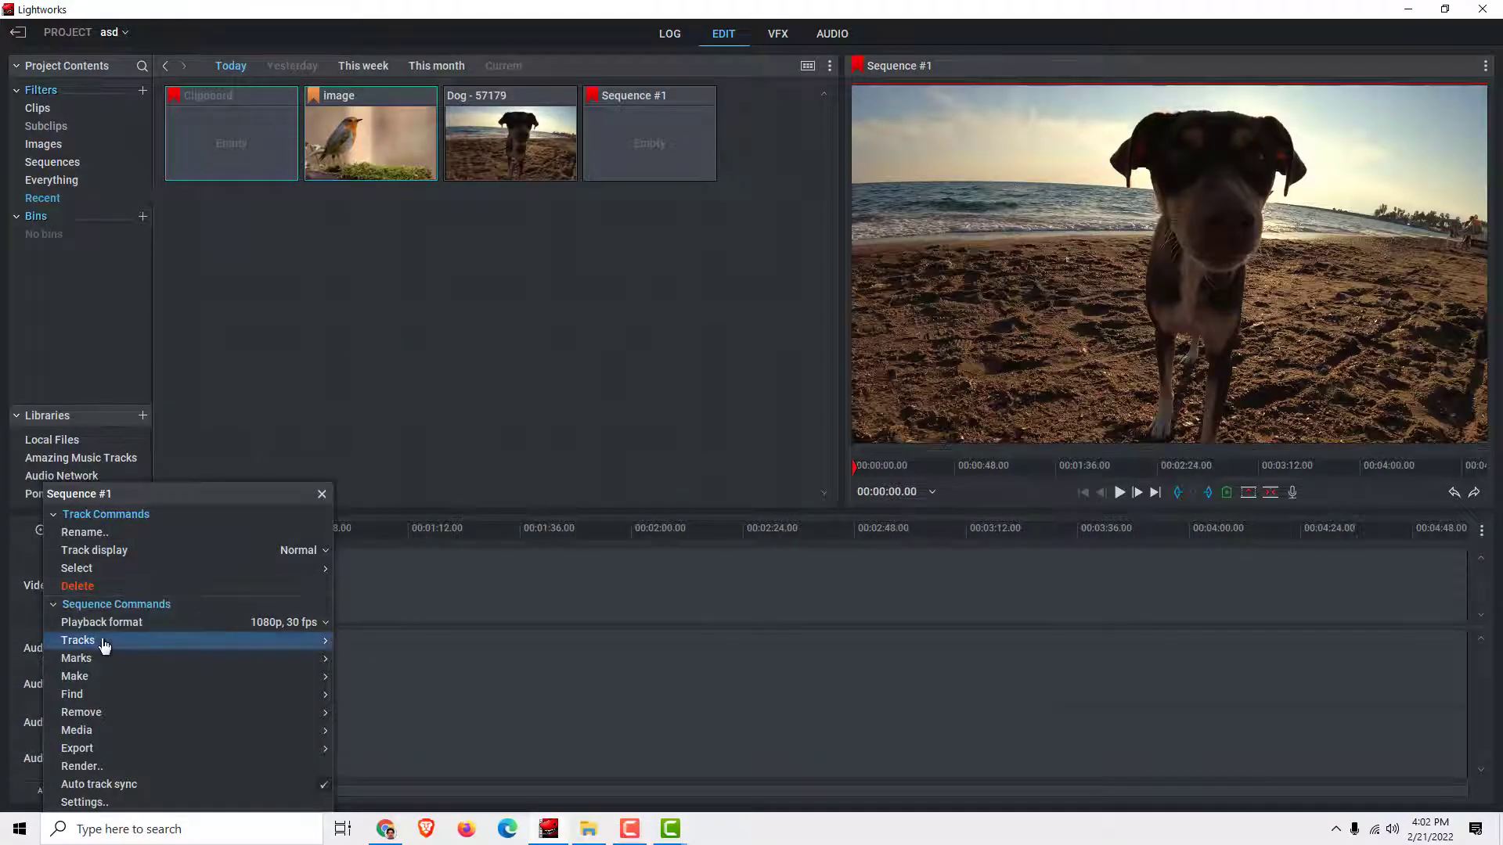
left_click(382, 646)
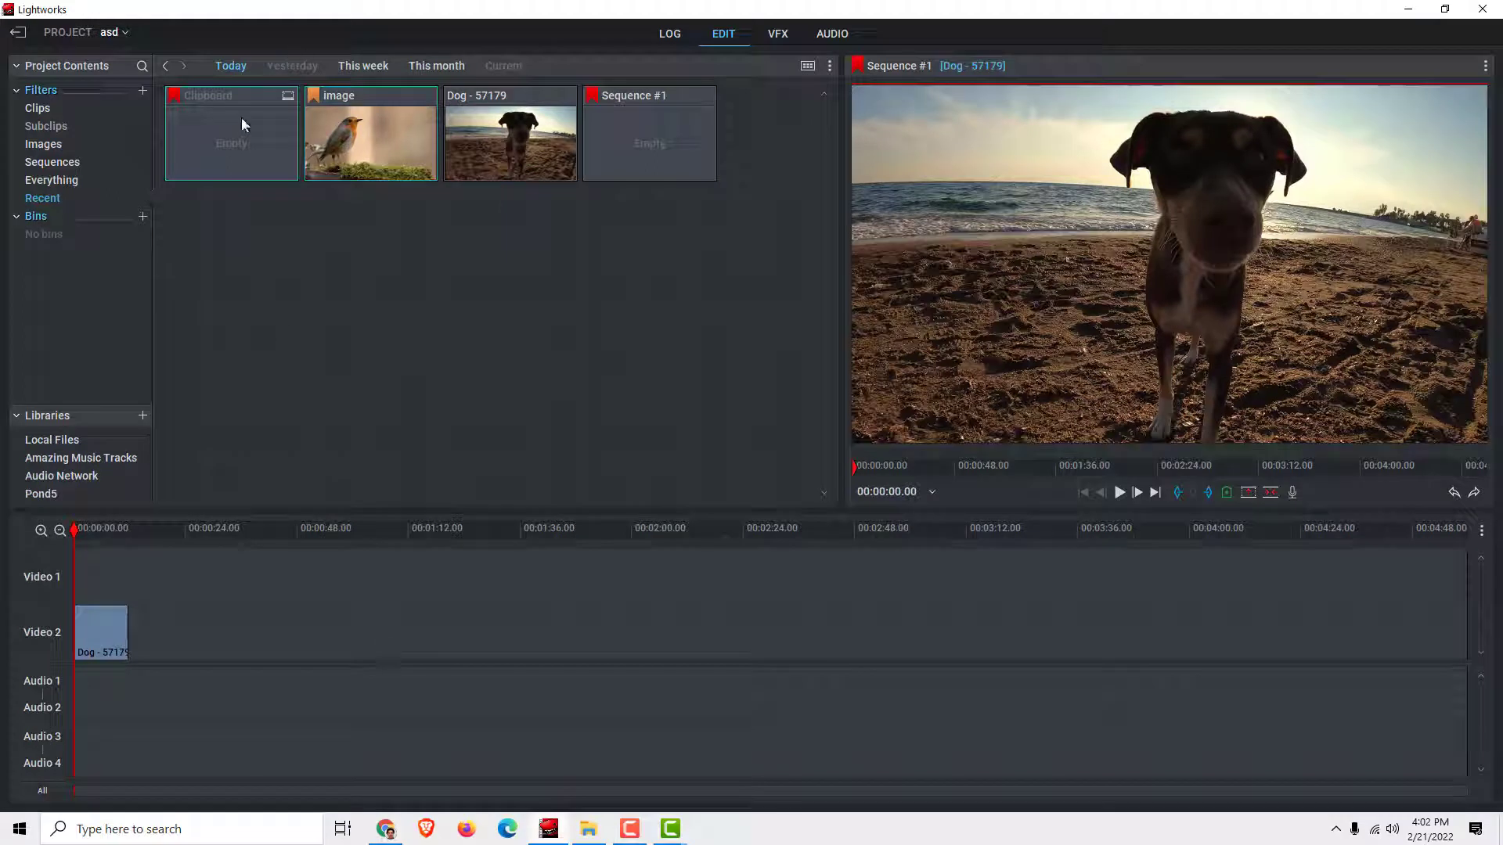
Put the robin image on Video 1 above the Dog clip, trimmed to the dog clip's length
left_click_drag(370, 141, 47, 578)
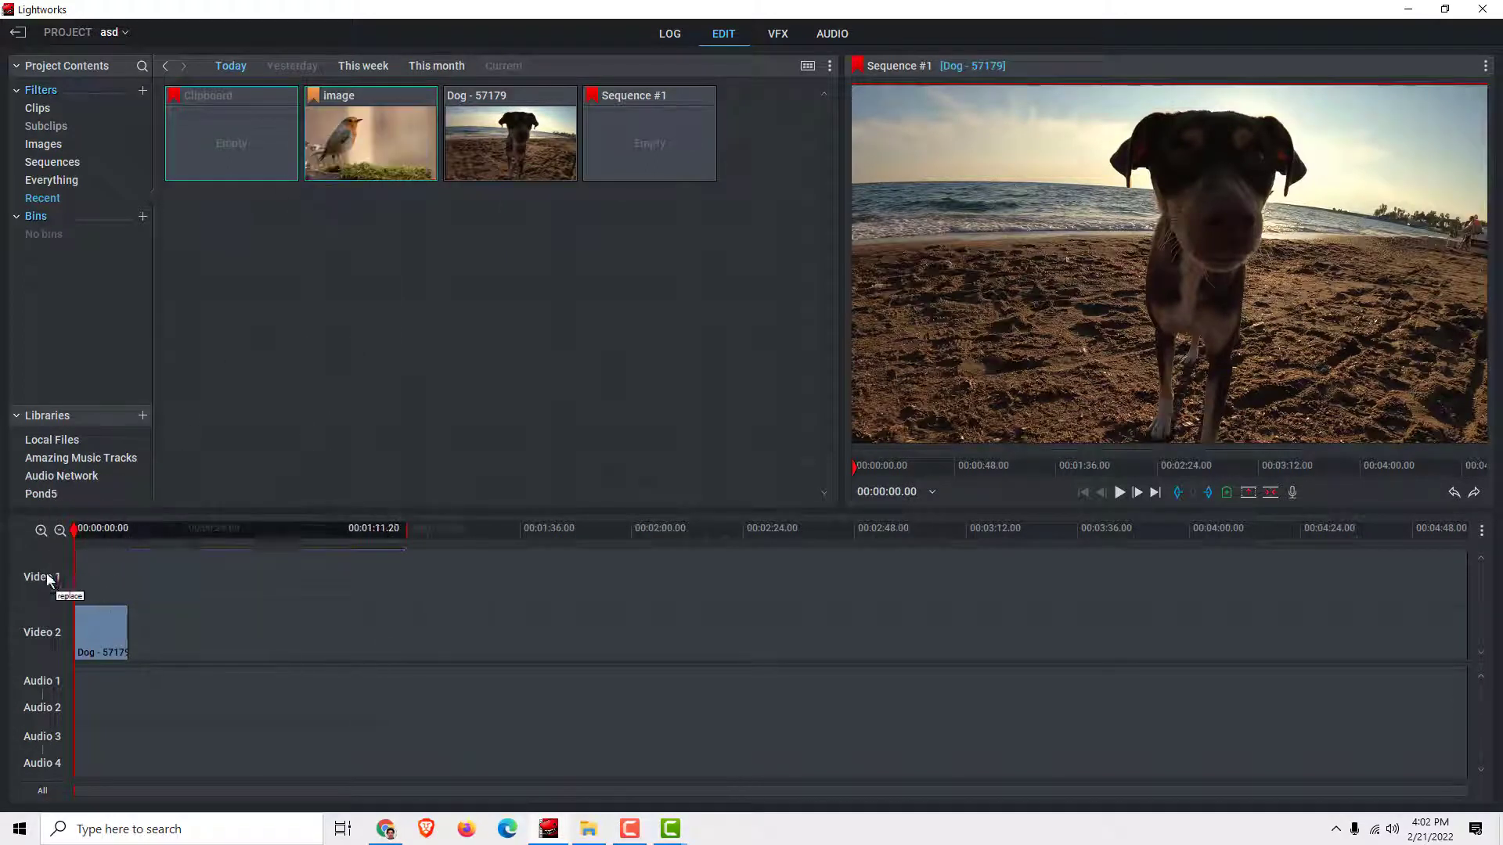
mouse_move(48, 579)
left_mouse_down()
mouse_move(198, 596)
mouse_move(175, 571)
left_mouse_up()
left_click_drag(351, 578, 129, 596)
left_click(129, 533)
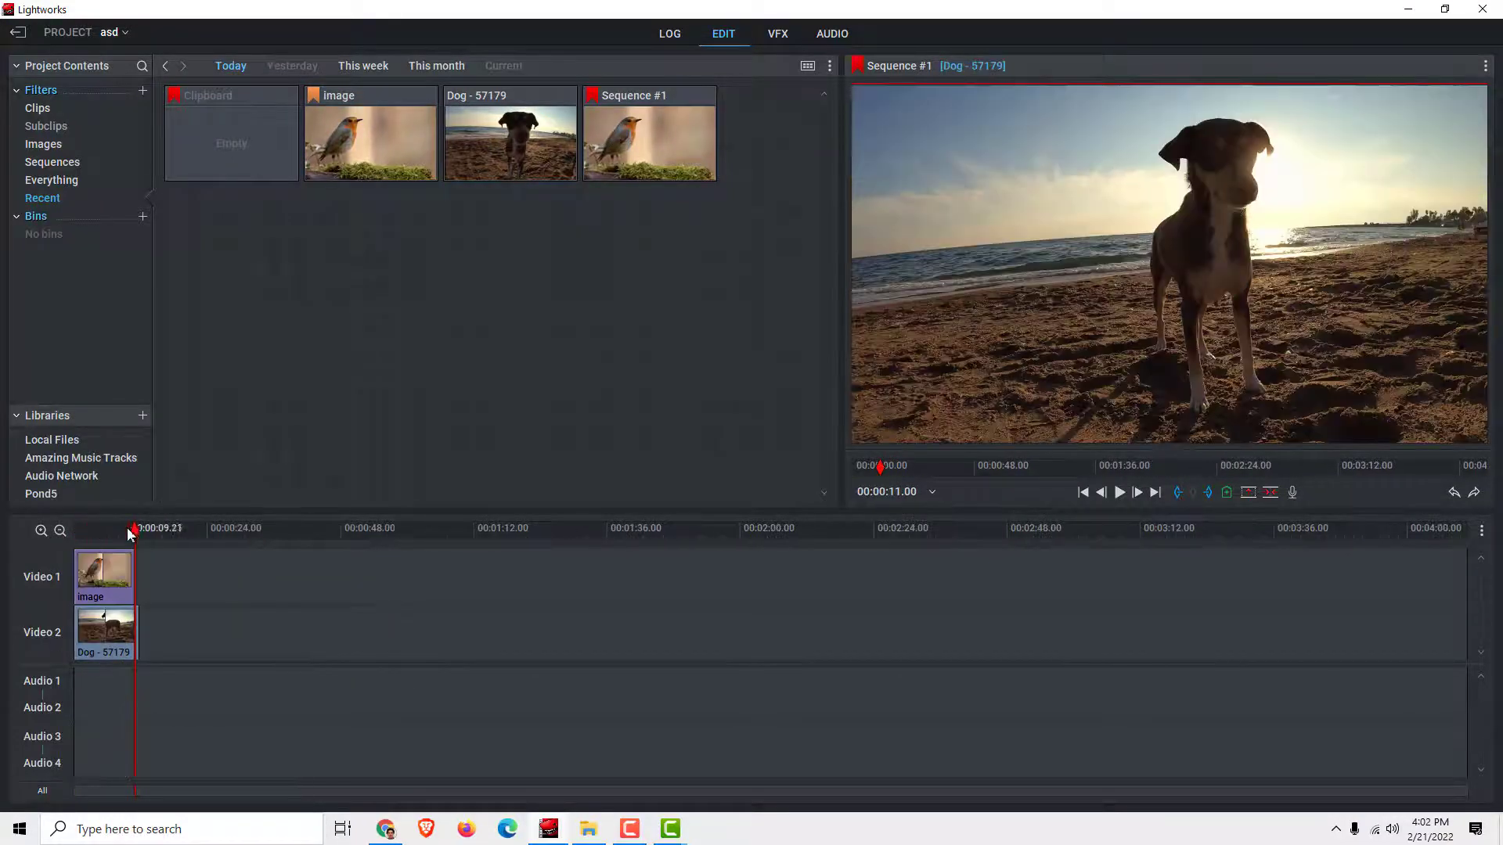
left_click_drag(136, 529, 118, 529)
left_click(99, 561)
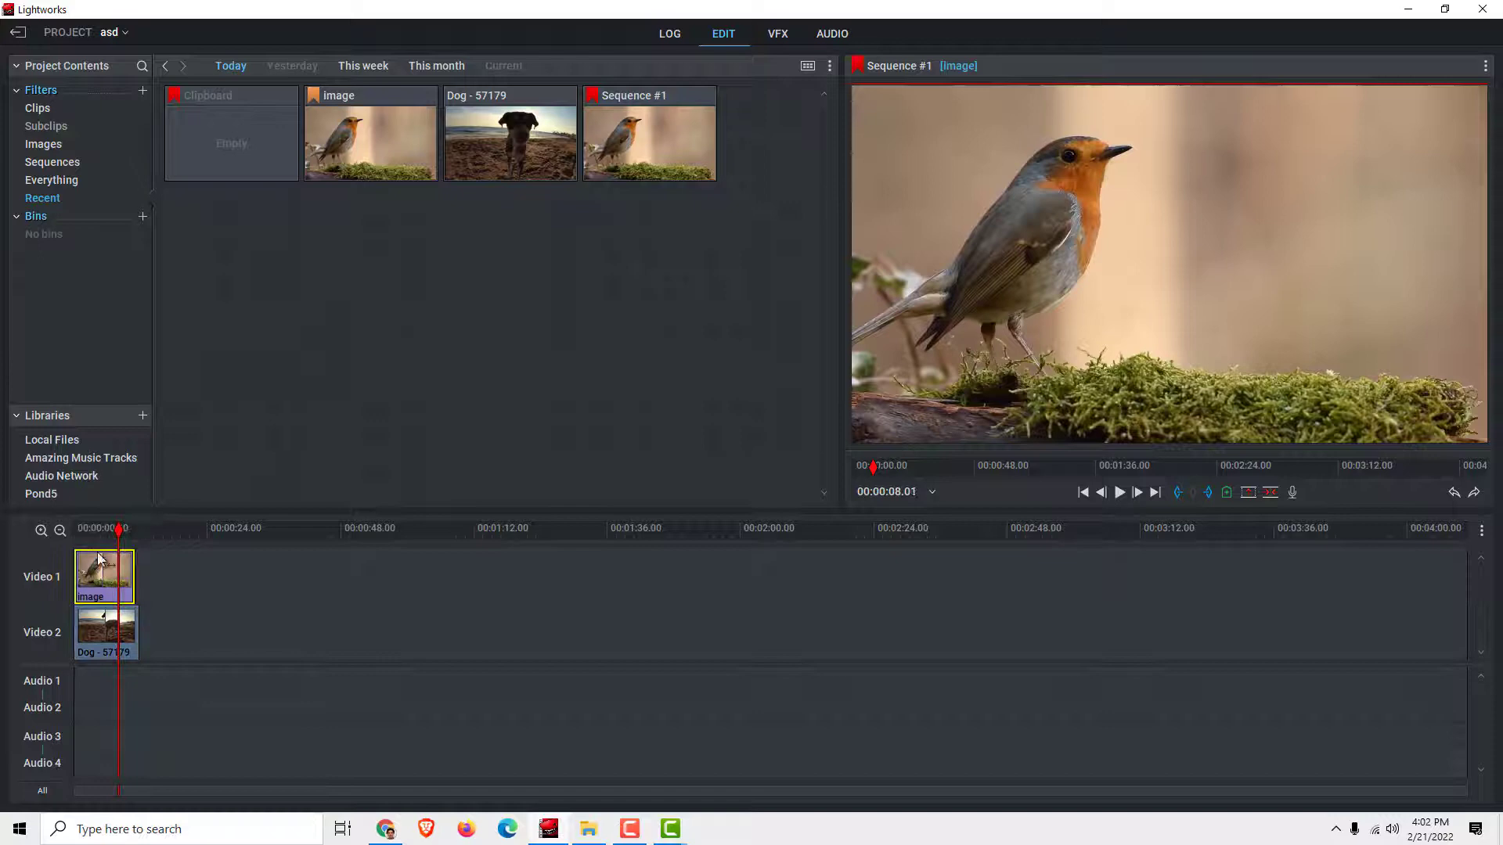
From the VFX DVE category, apply 2D DVE to the robin image clip on Video 1
left_click(775, 35)
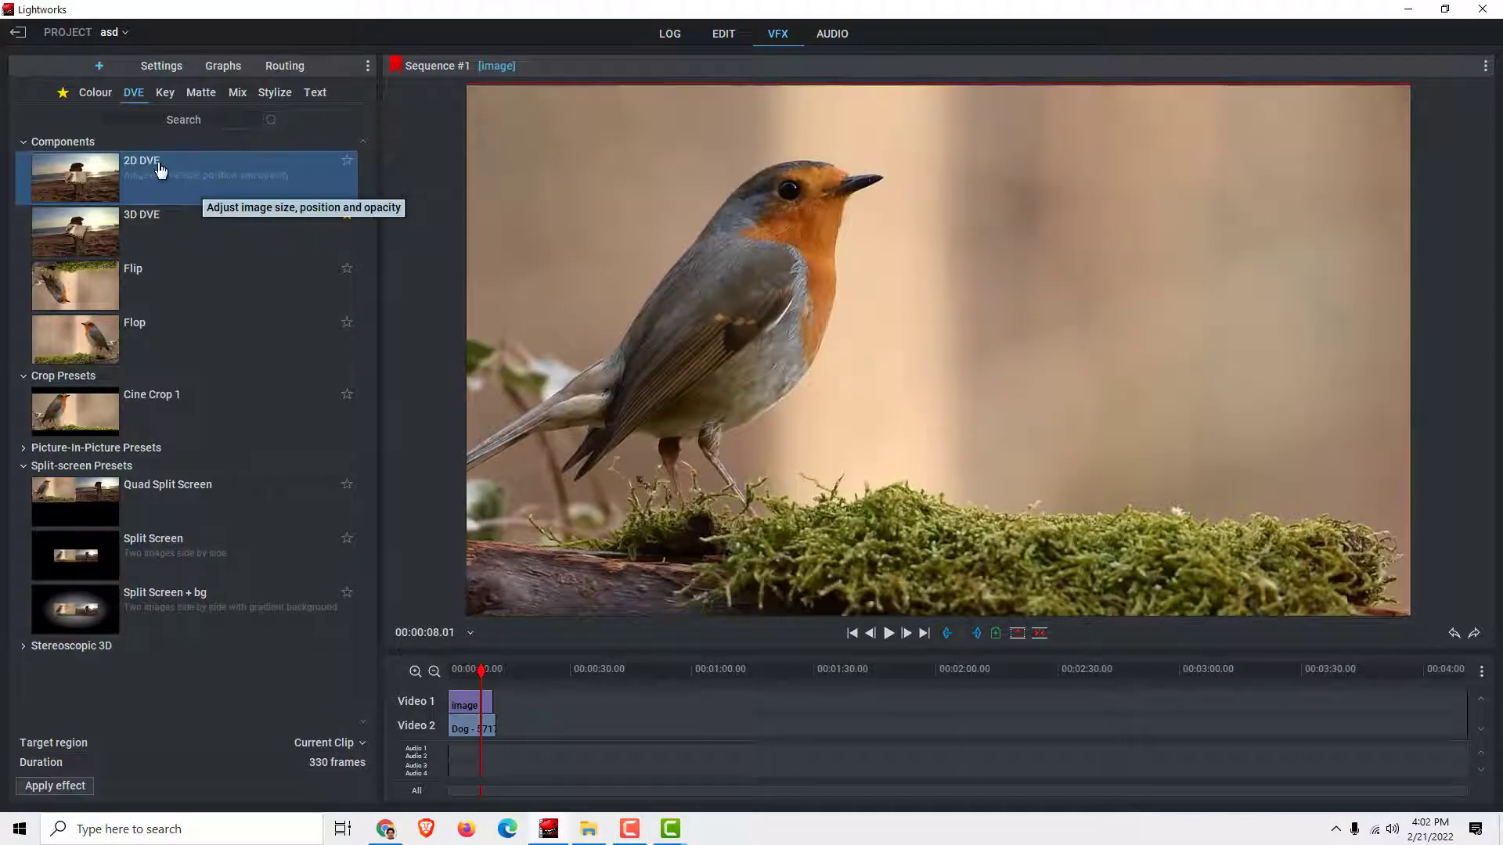
left_click_drag(88, 179, 471, 706)
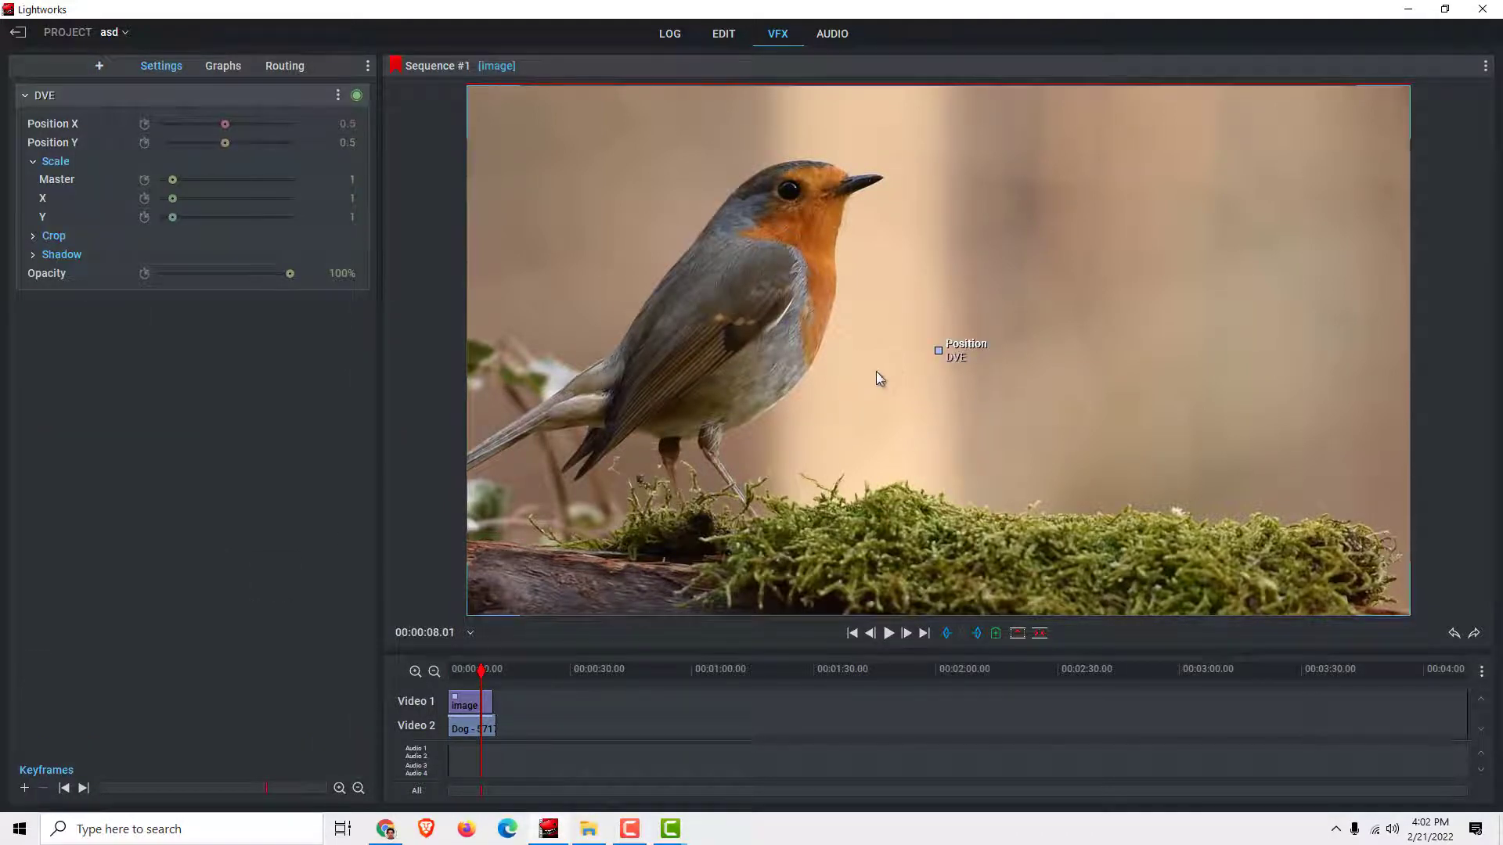
Scale the robin image to about 0.34 and move it into the viewer's top-right corner
left_click_drag(944, 350, 929, 350)
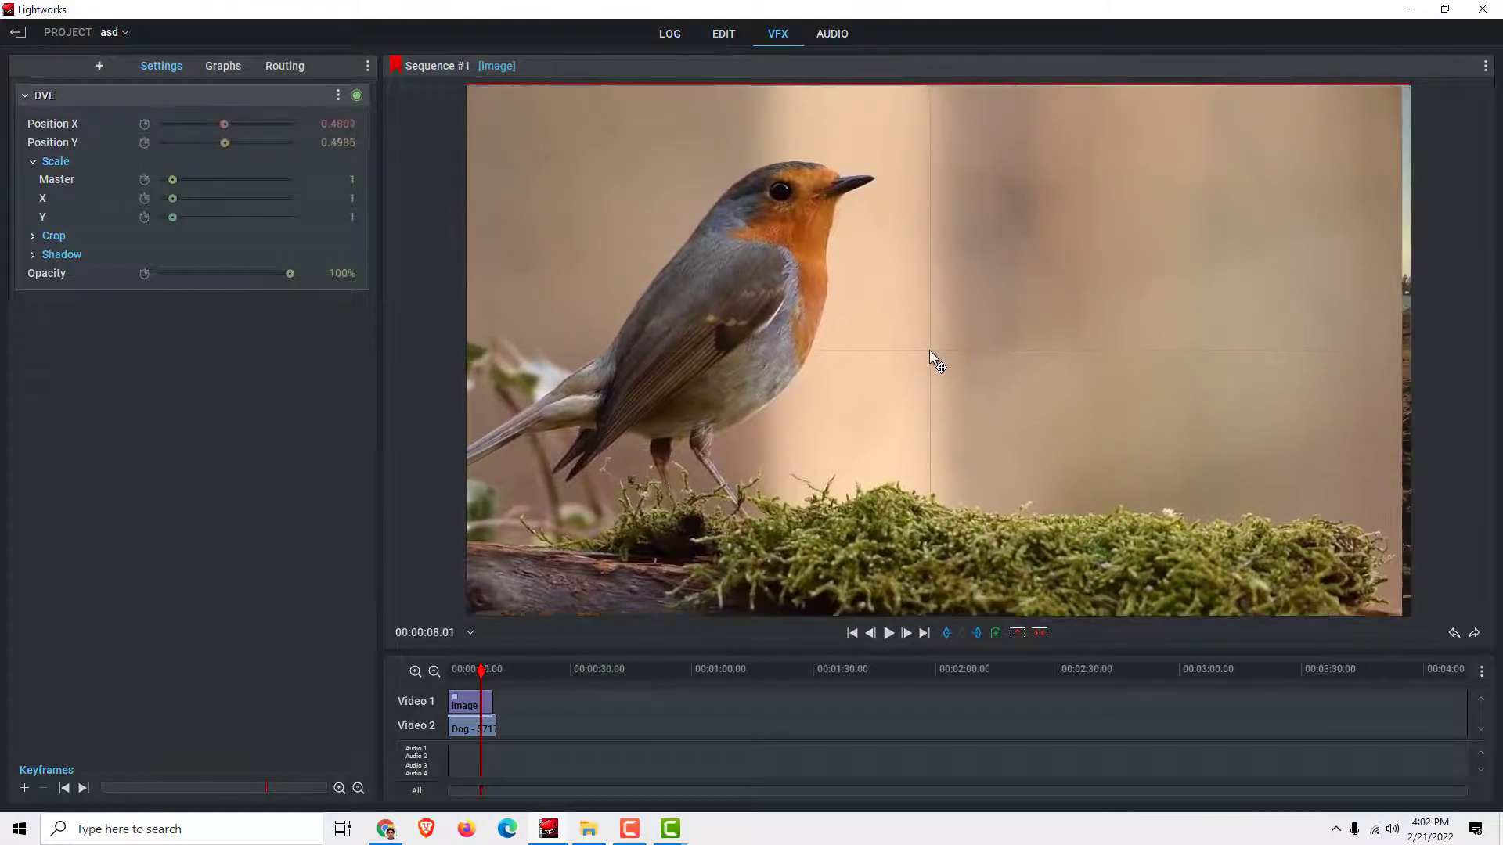
left_click_drag(173, 179, 168, 183)
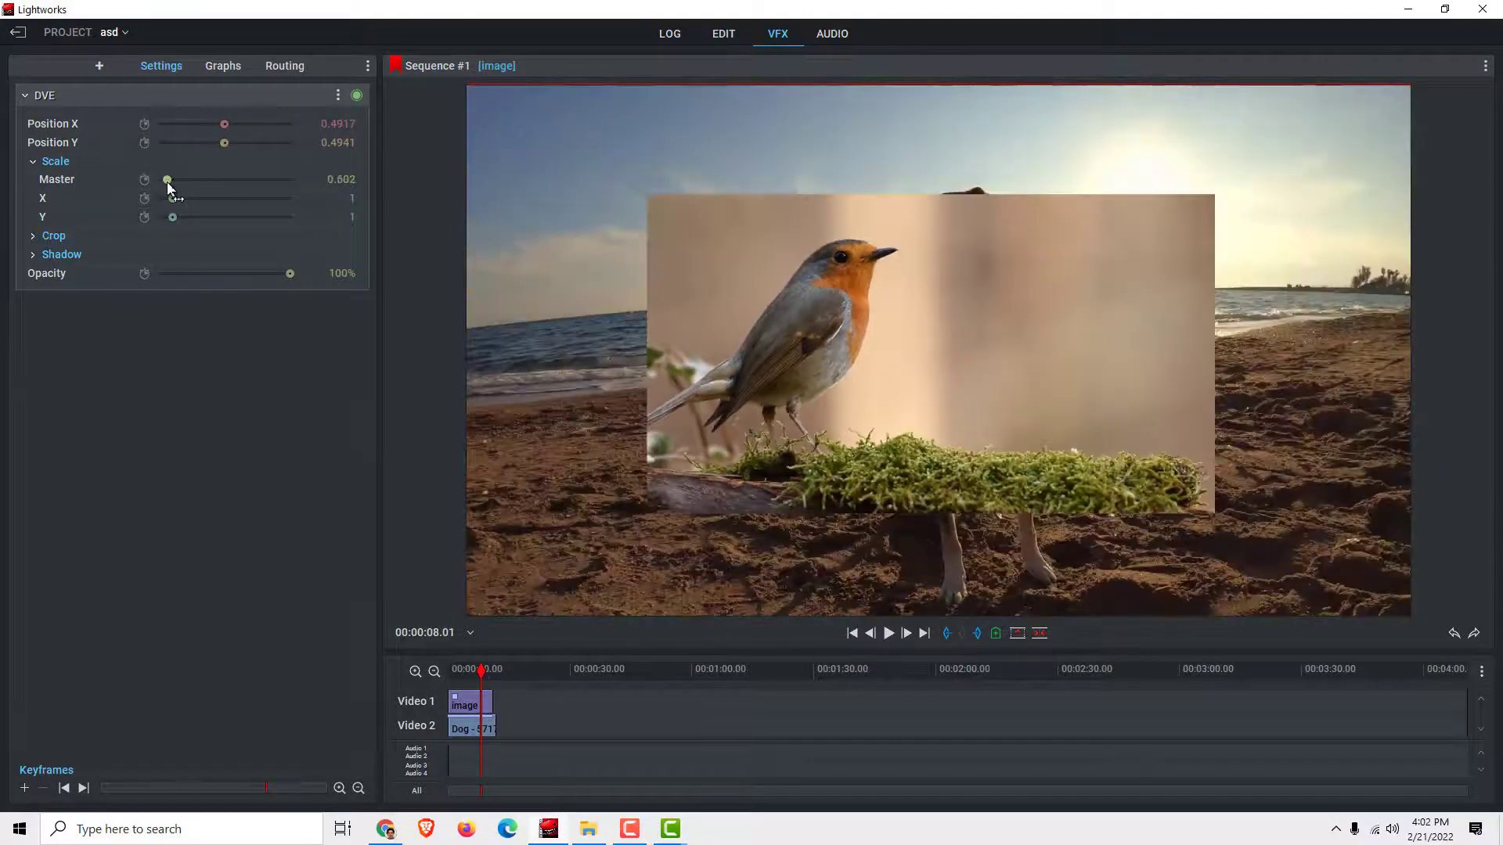
mouse_move(933, 357)
left_click_drag(932, 357, 1128, 250)
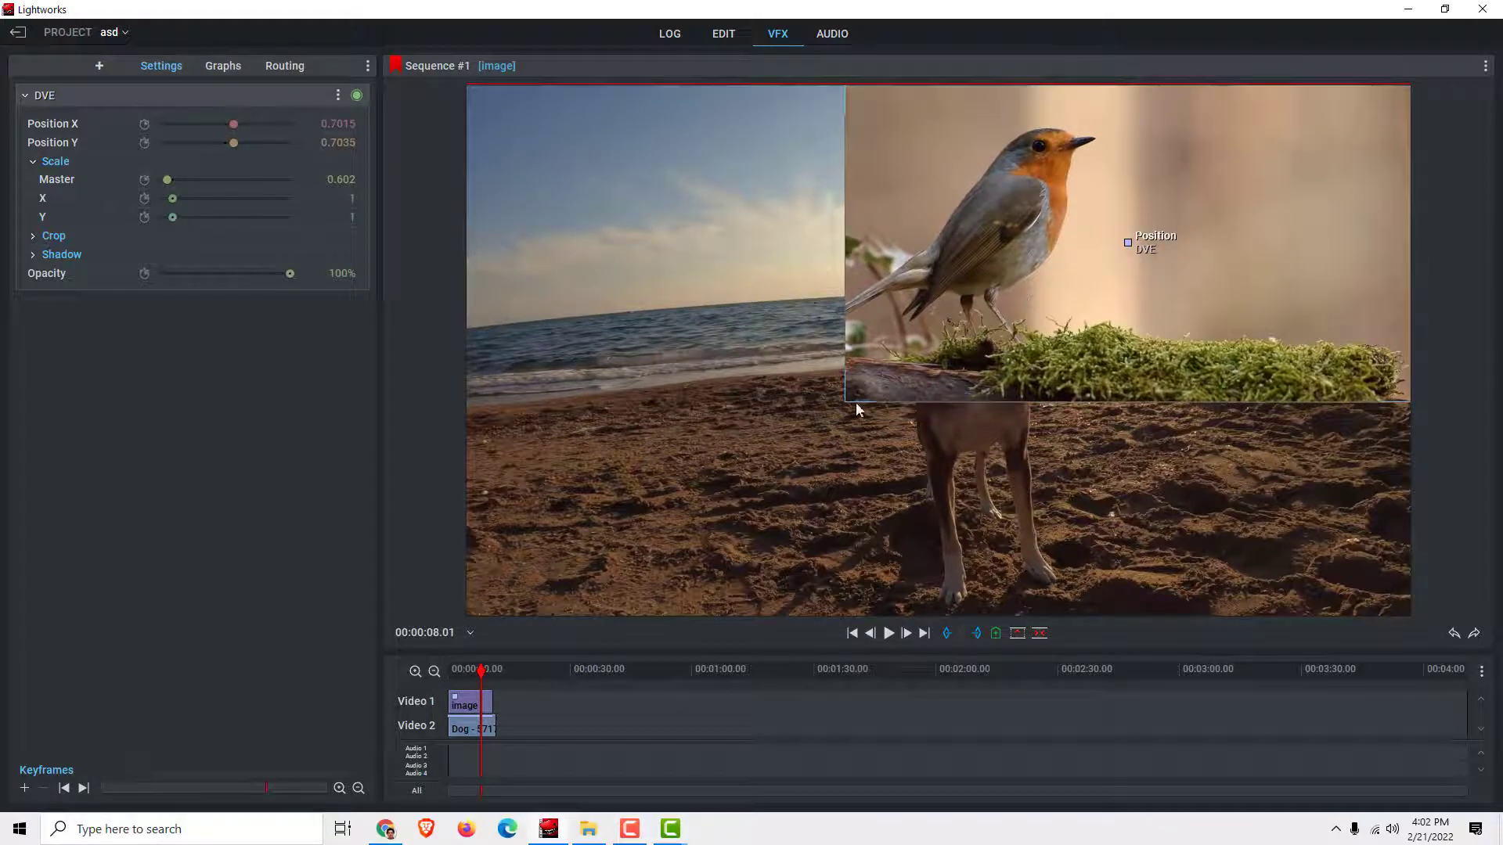
left_click_drag(843, 400, 949, 329)
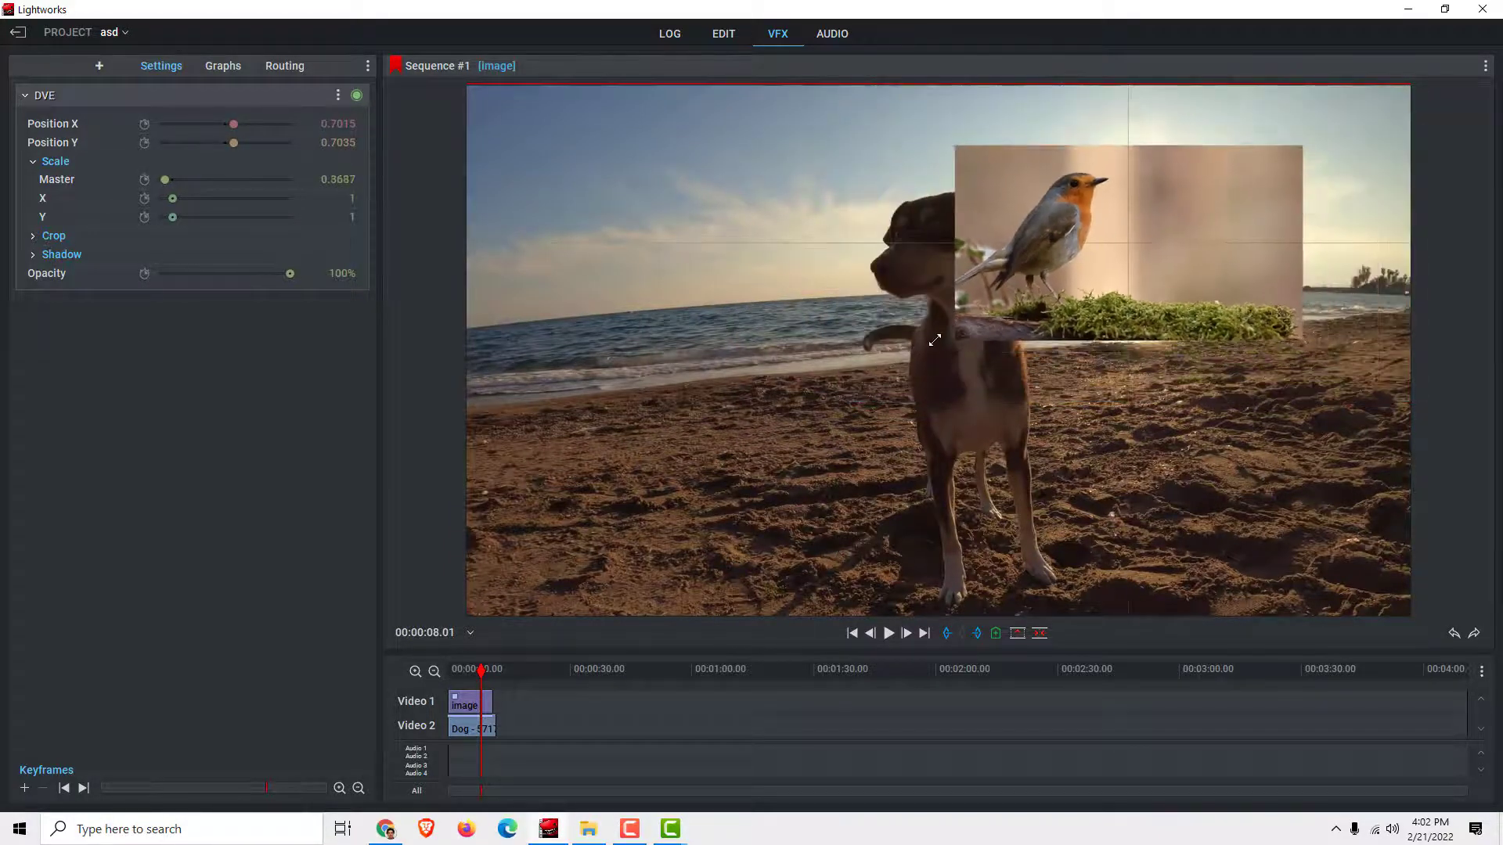
left_click_drag(1127, 259, 1254, 183)
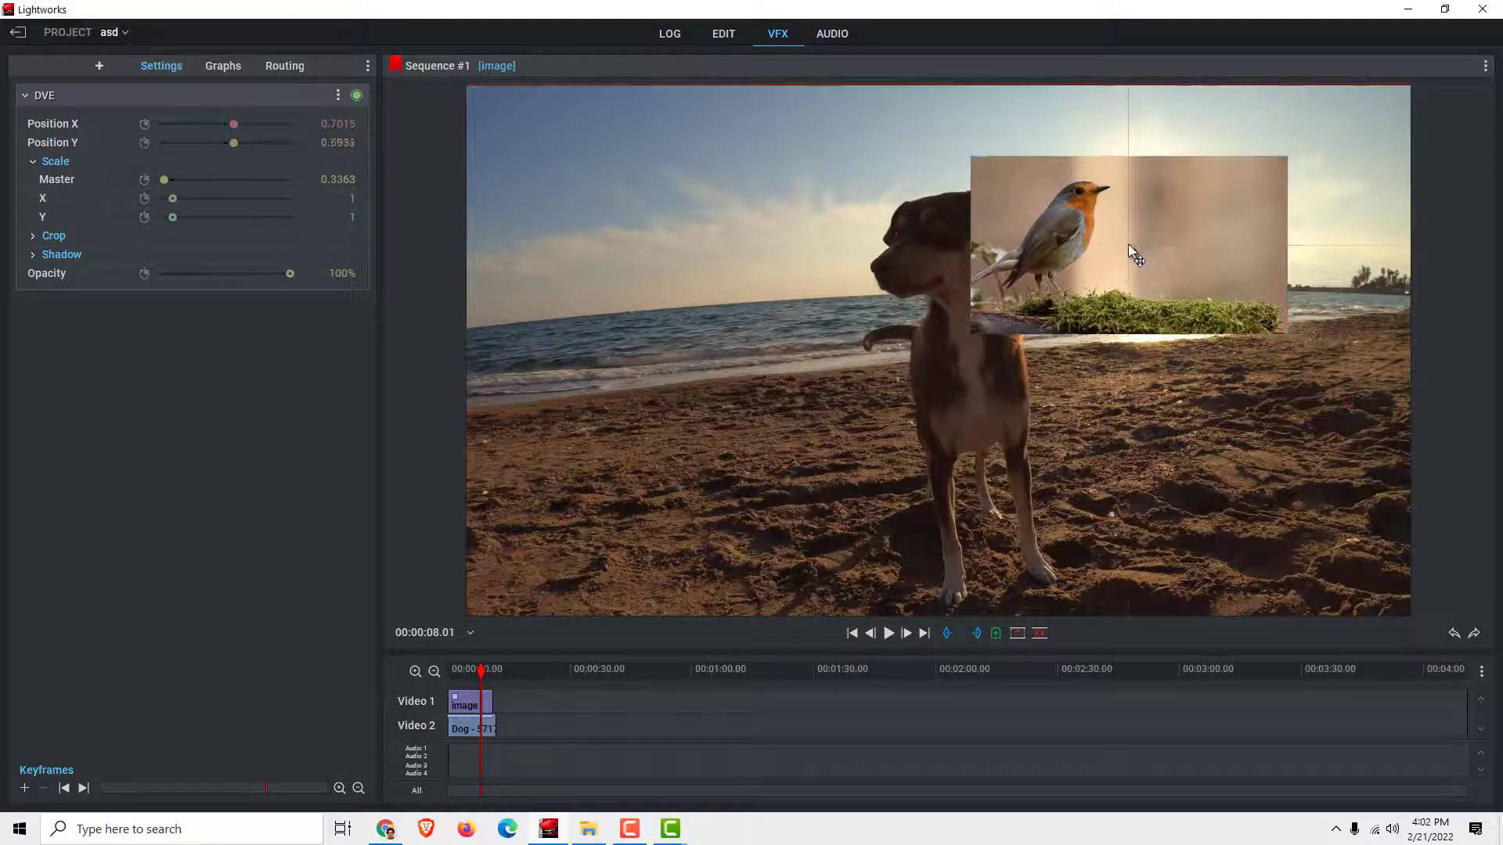